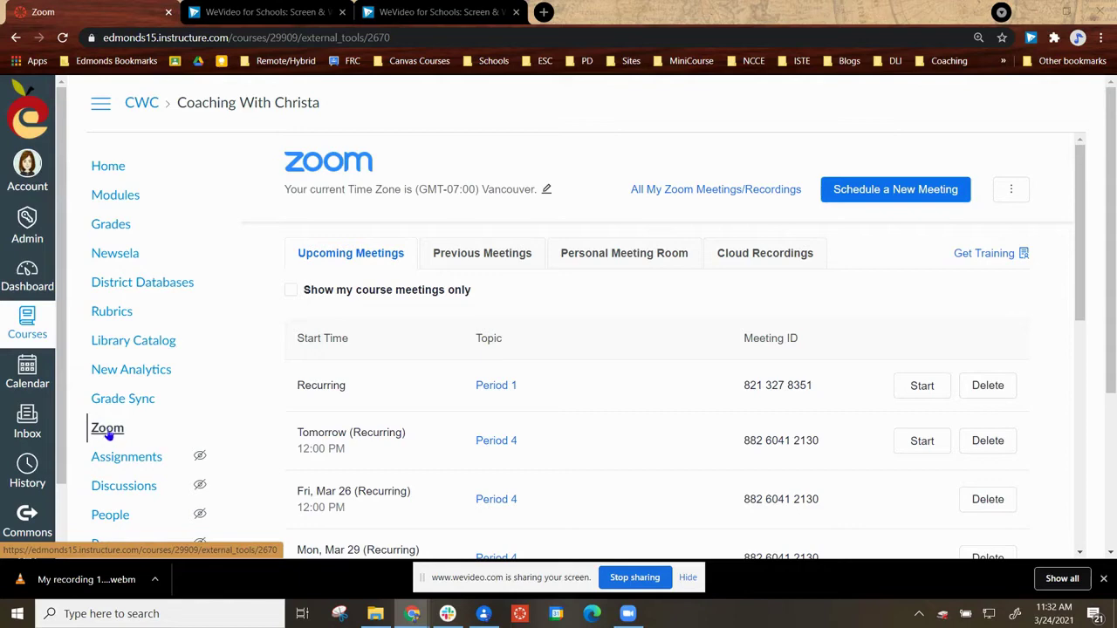
scroll(450, 301, down, 3)
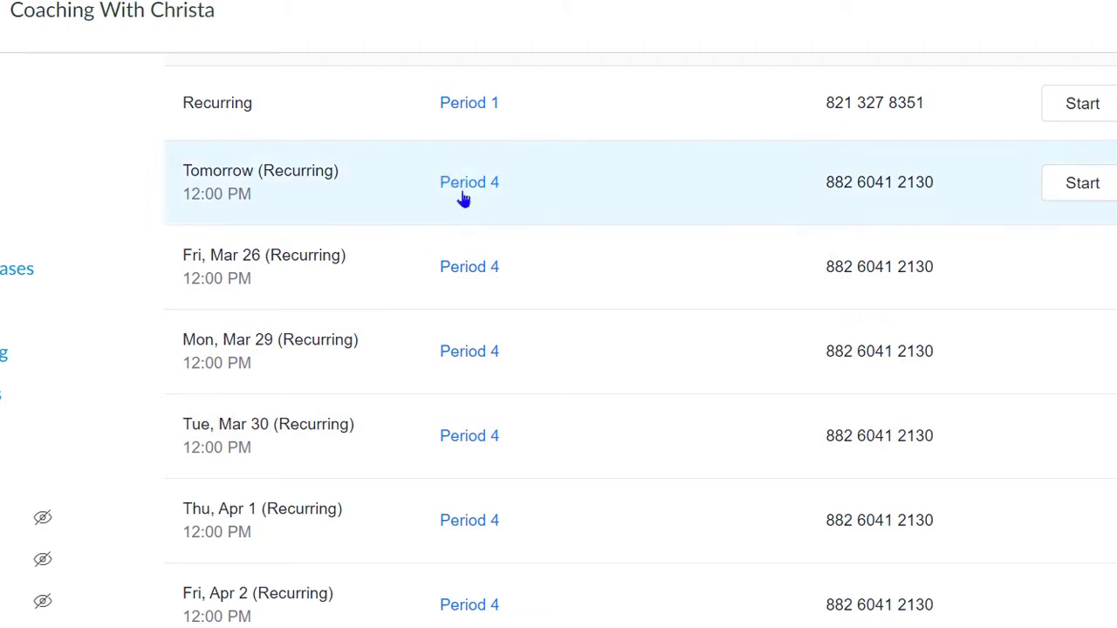
Step: Open the Period 4 meeting (weekly Mon, Tue, Thu, Fri until May 4, 2021) for editing
click(464, 193)
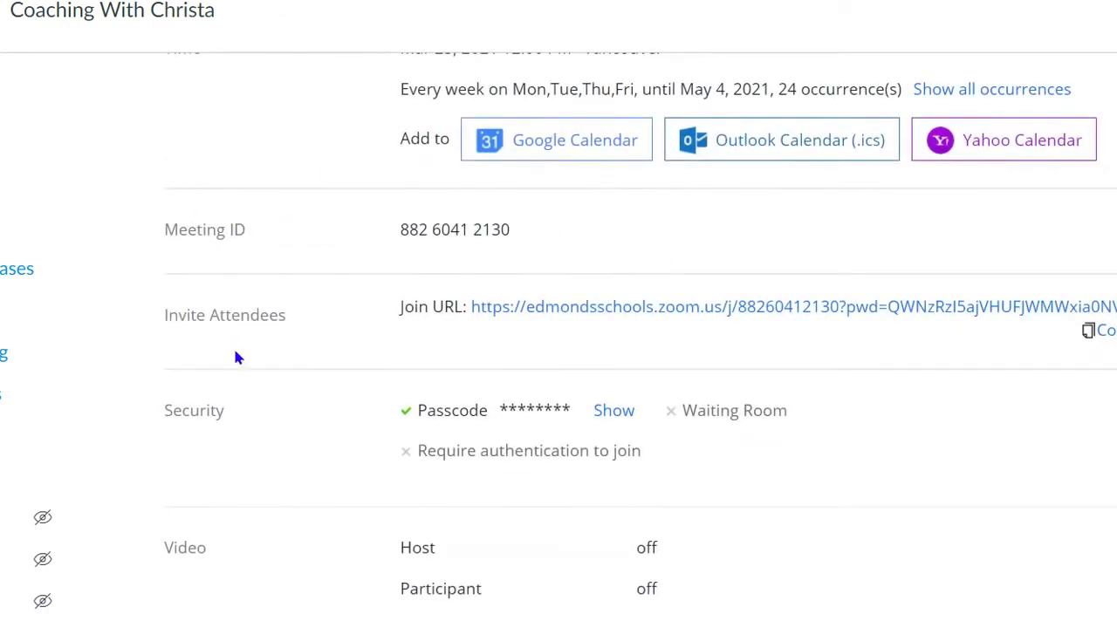
scroll(484, 410, down, 5)
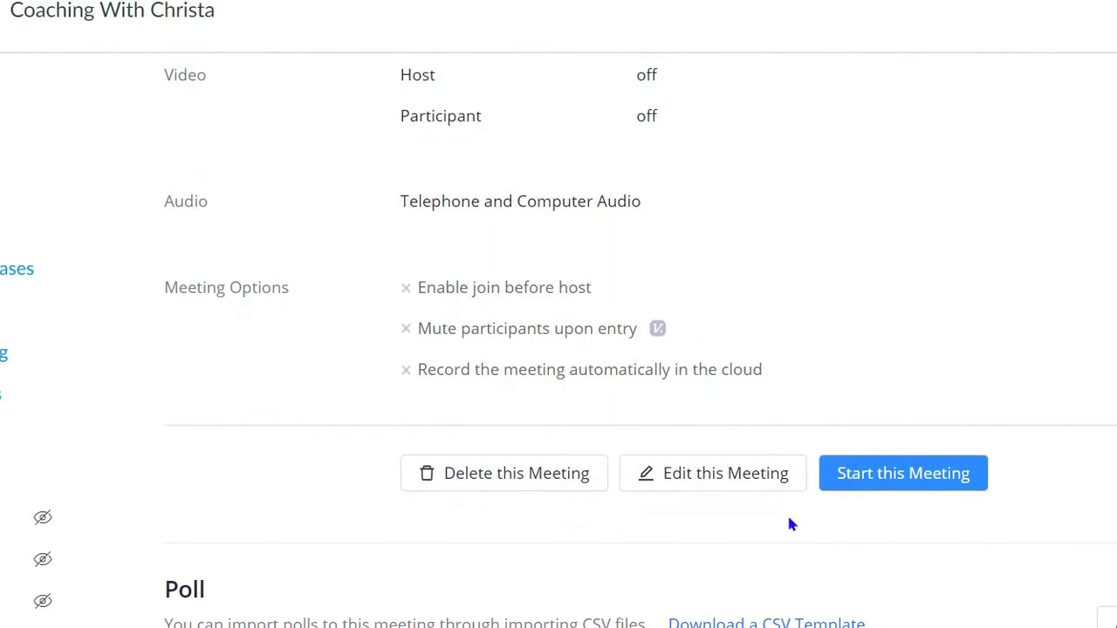
click(695, 486)
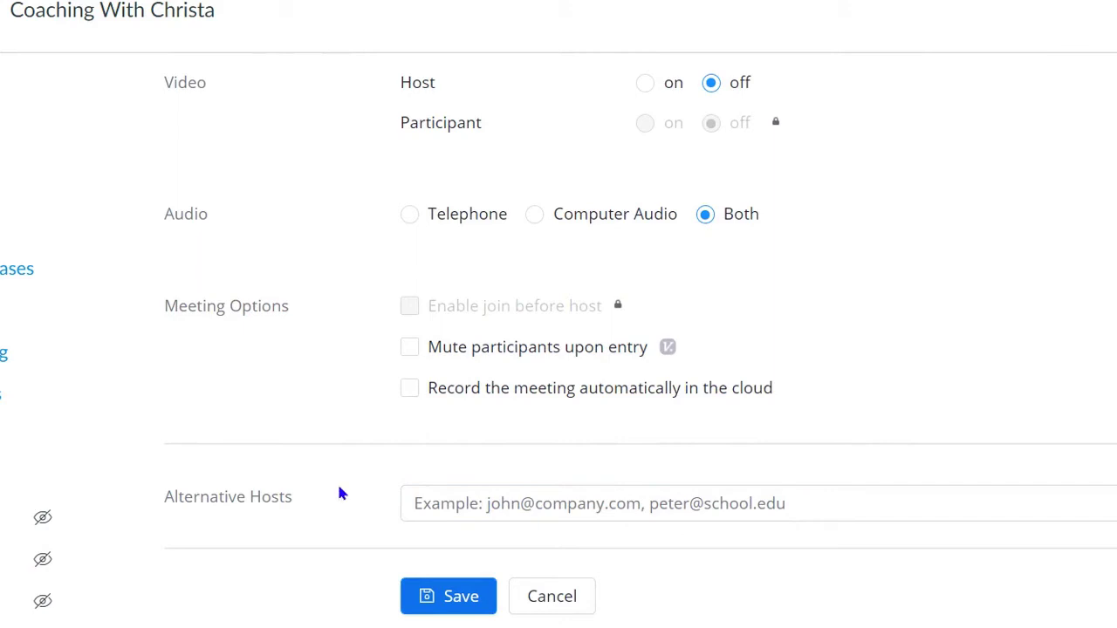
Step: Change the Period 4 meeting's recurrence from Weekly to NoFixed Time
scroll(326, 485, up, 4)
scroll(326, 486, up, 6)
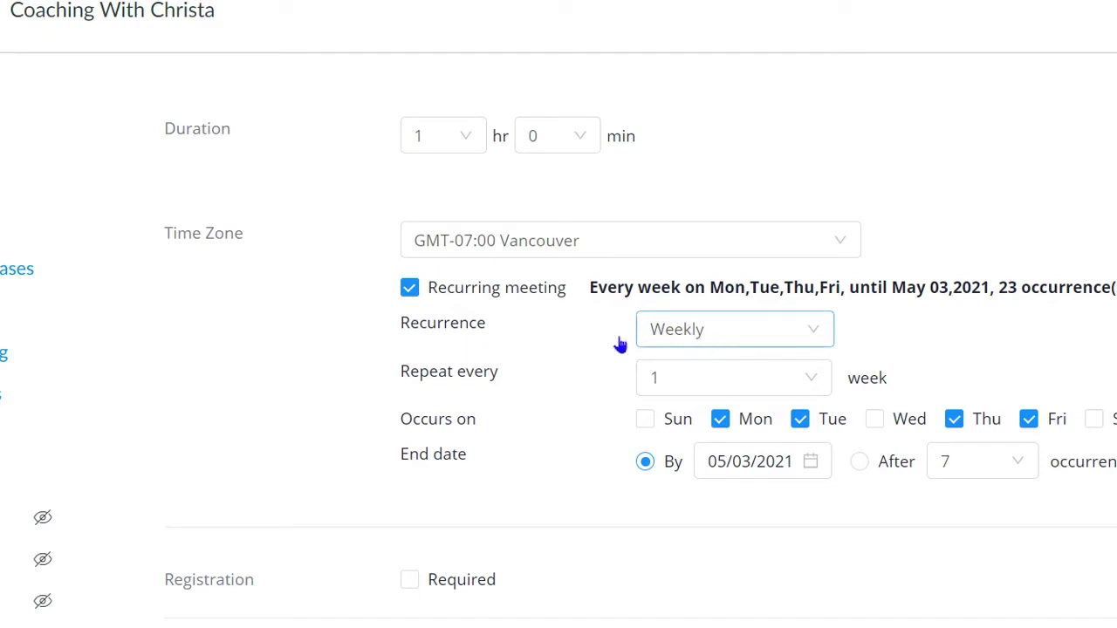
click(693, 341)
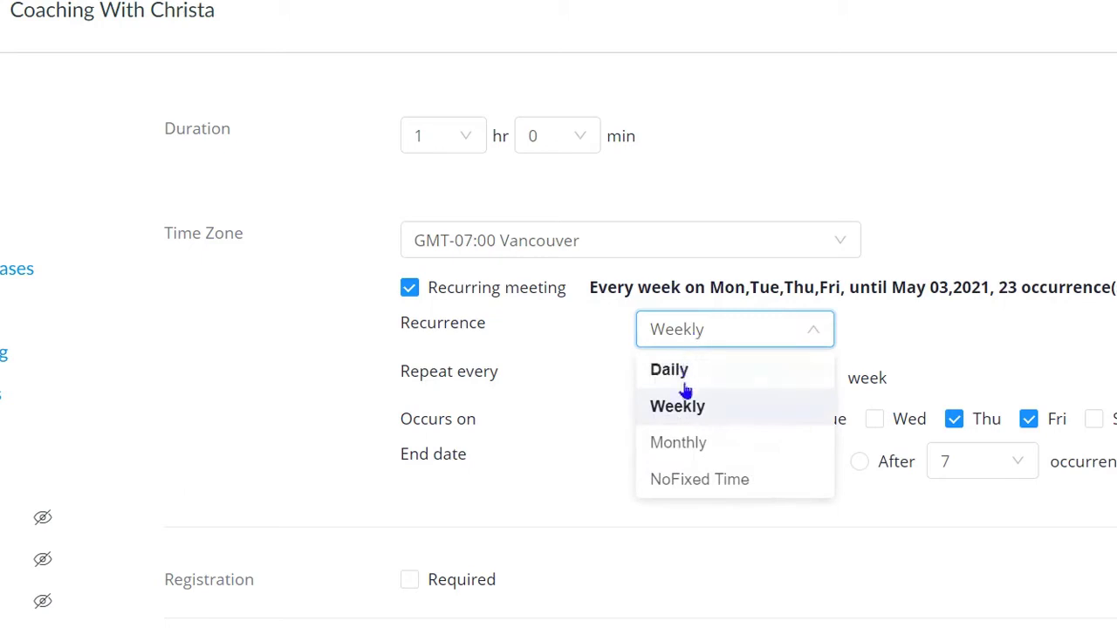
click(745, 482)
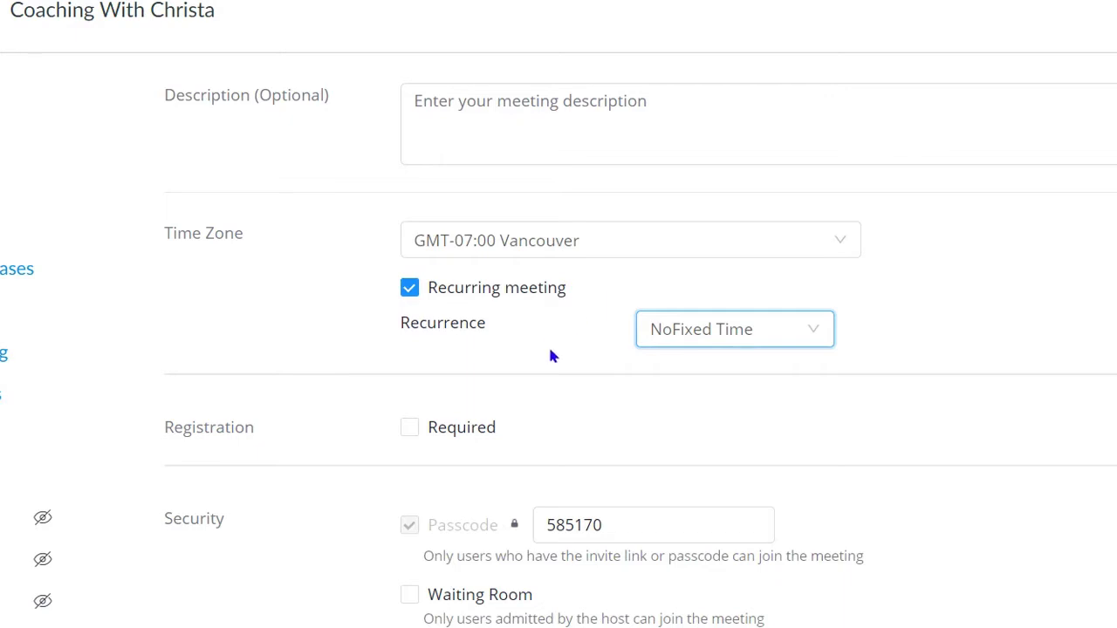
Step: Review the remaining Period 4 settings, leaving audio at Both and personal meeting ID off
scroll(550, 353, down, 4)
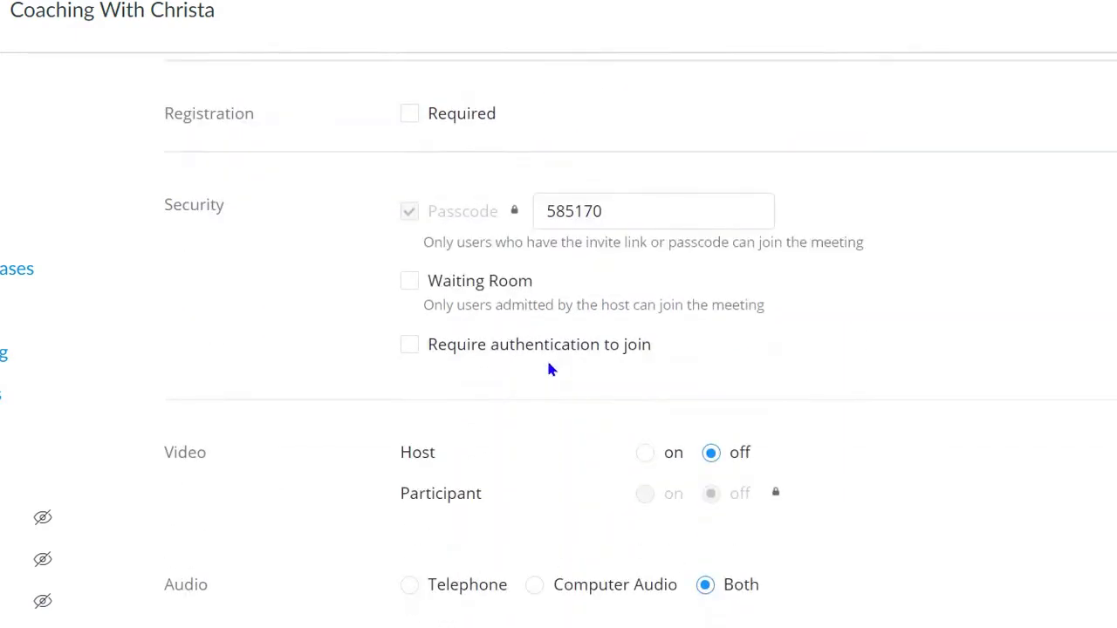
scroll(550, 369, down, 4)
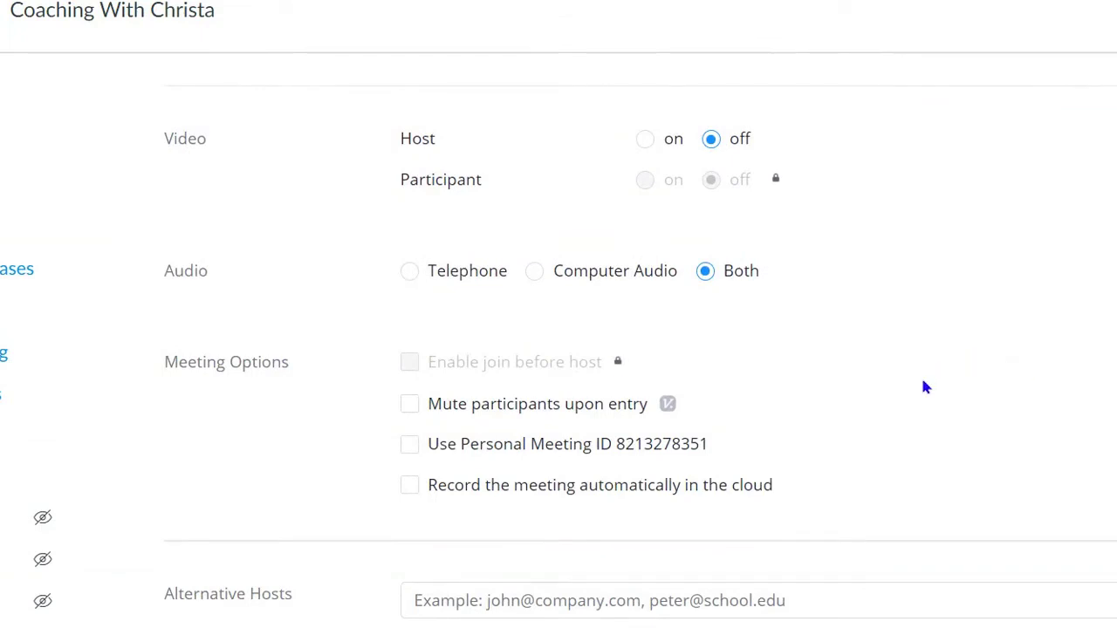
scroll(925, 386, down, 1)
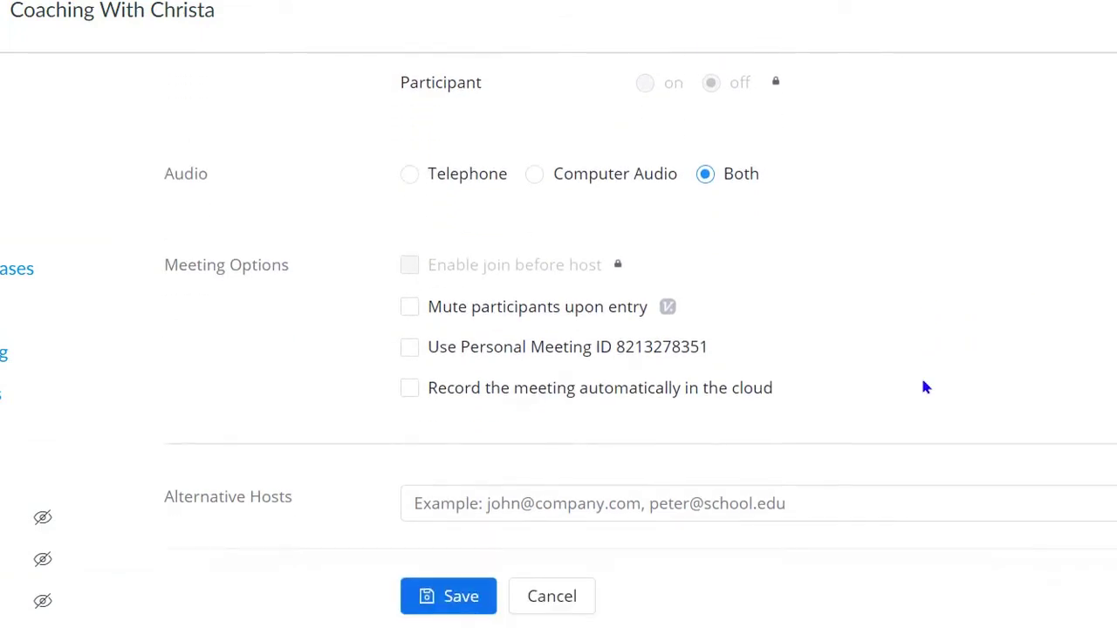
Step: Save the Period 4 change and confirm it lists as one Recurring entry beside Period 1
click(445, 590)
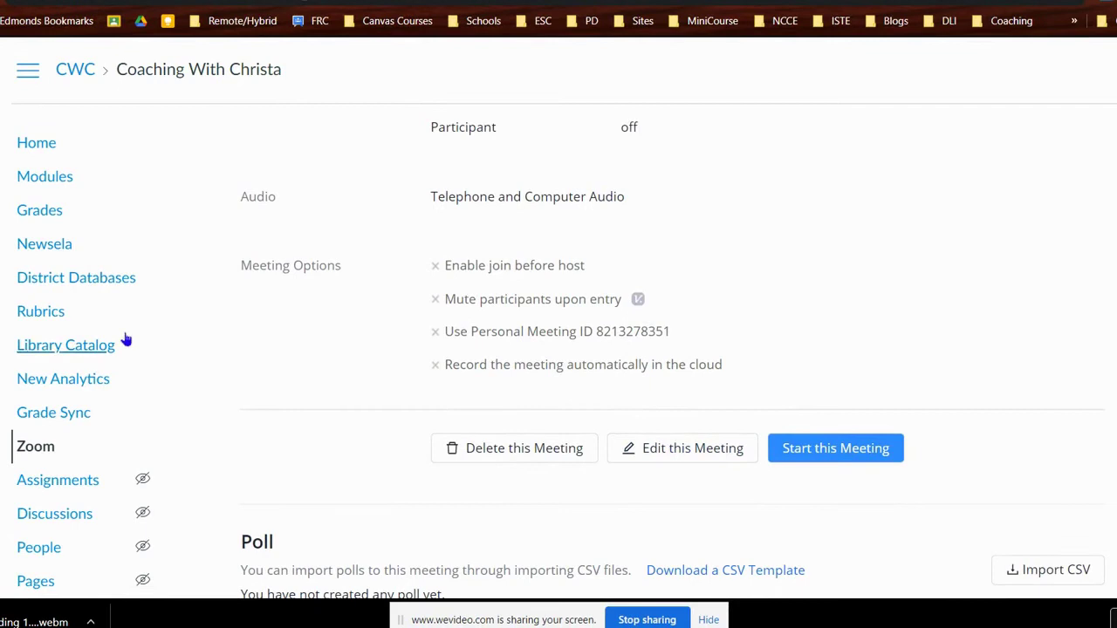
click(41, 453)
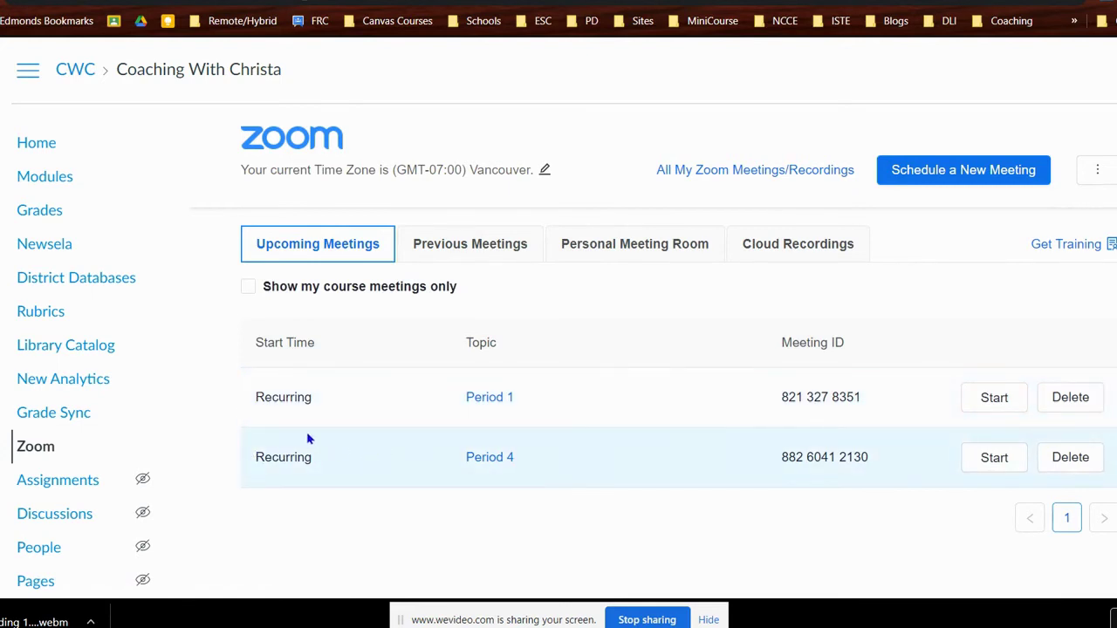
scroll(280, 492, down, 3)
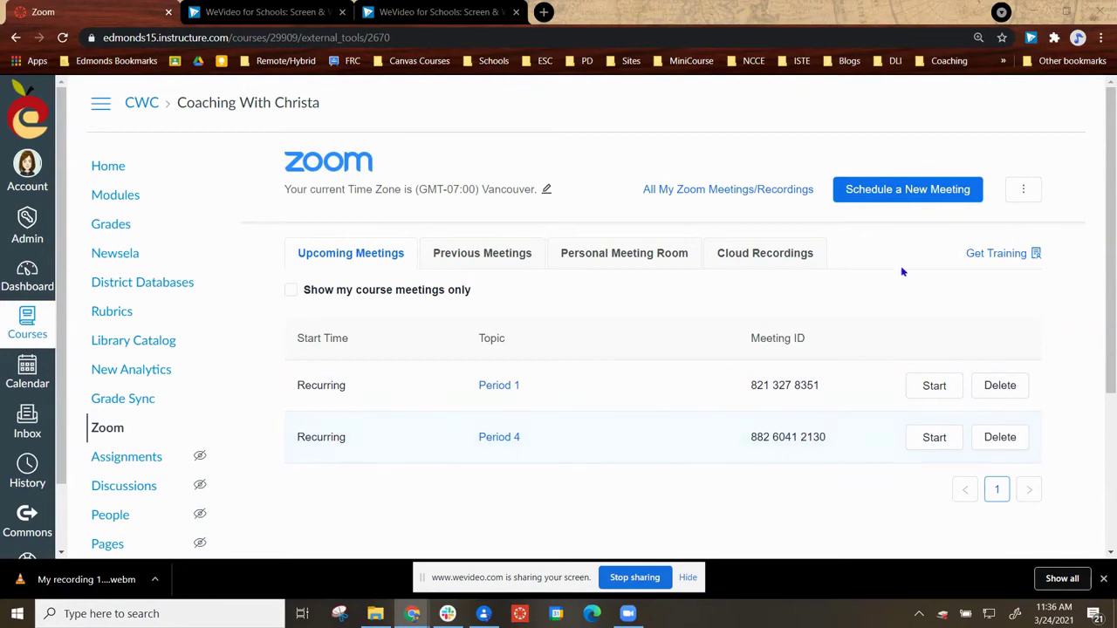
Step: Start a new recurring meeting, leave its recurrence at Daily, and cancel without saving
click(887, 202)
scroll(620, 349, down, 2)
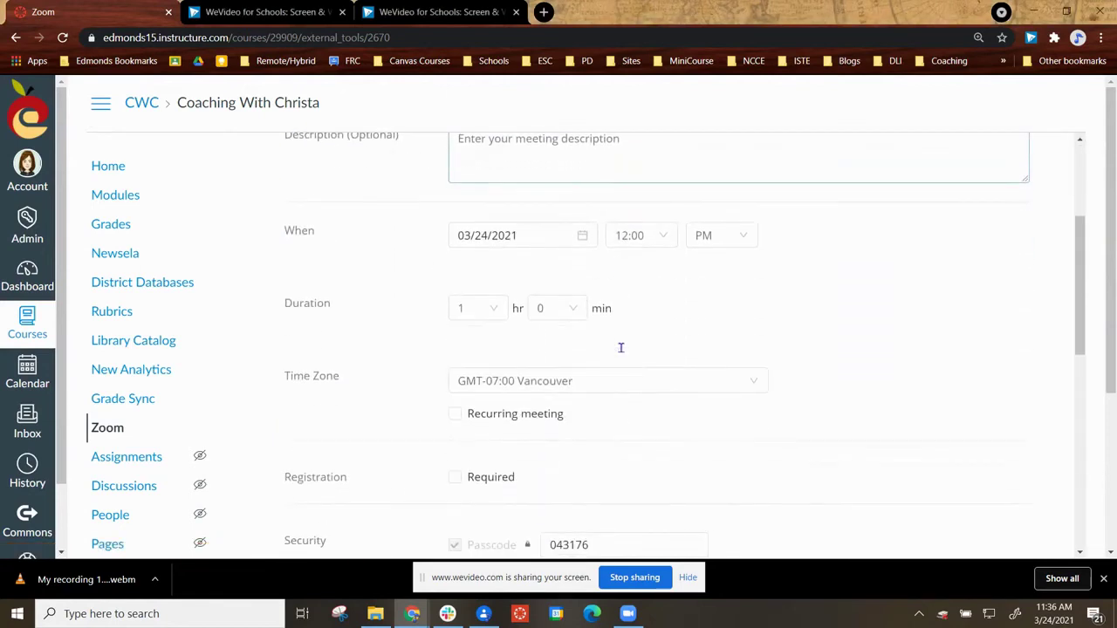
click(455, 415)
scroll(672, 367, down, 2)
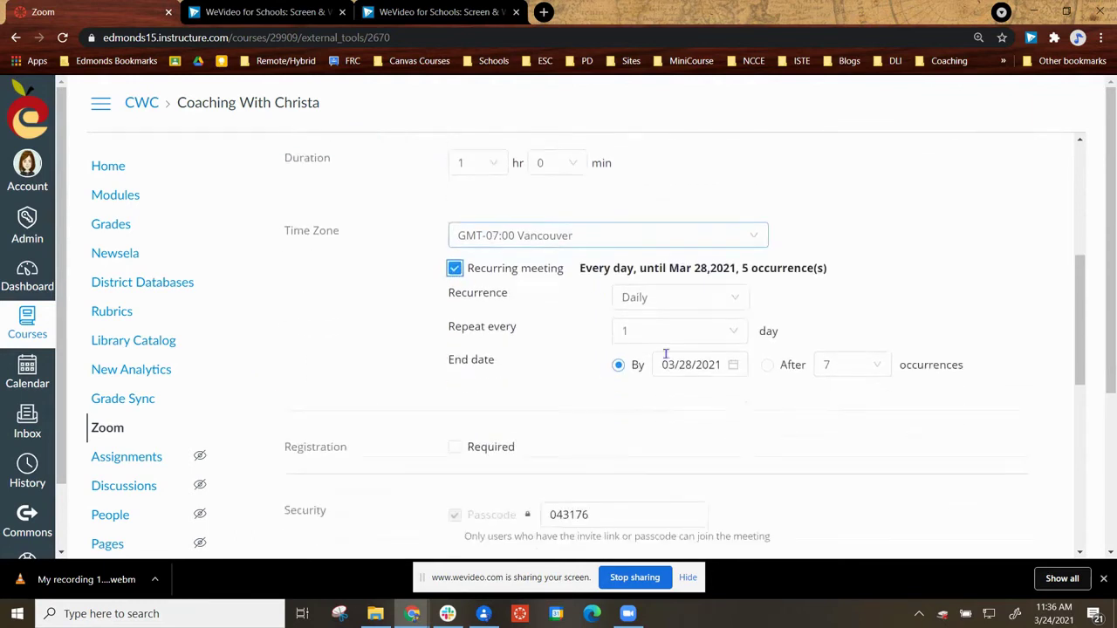
click(720, 303)
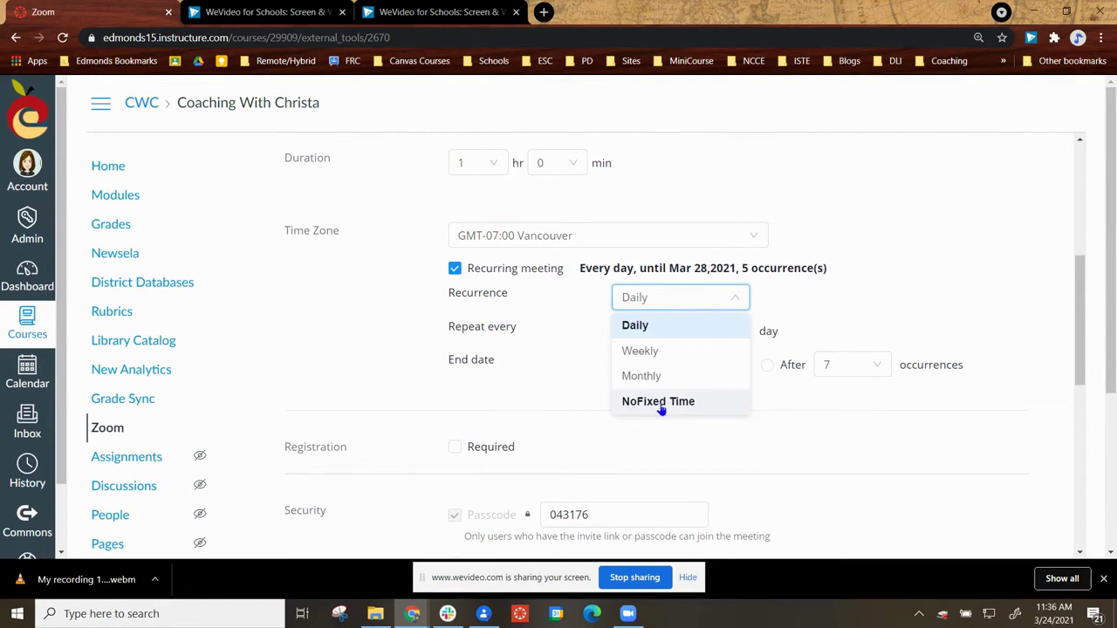
click(337, 294)
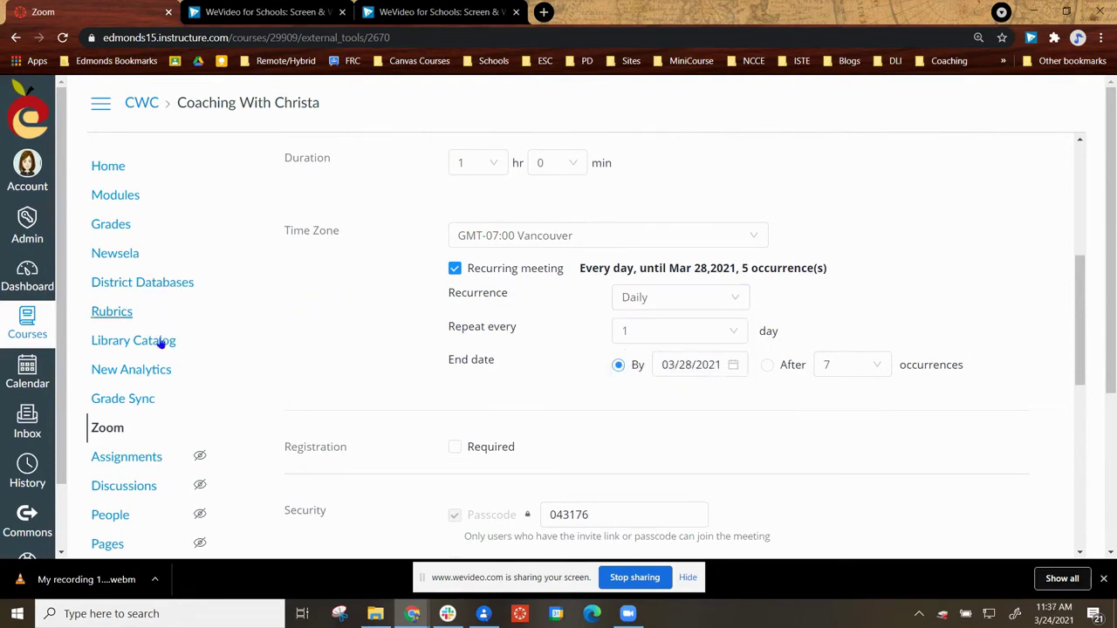
scroll(488, 425, down, 6)
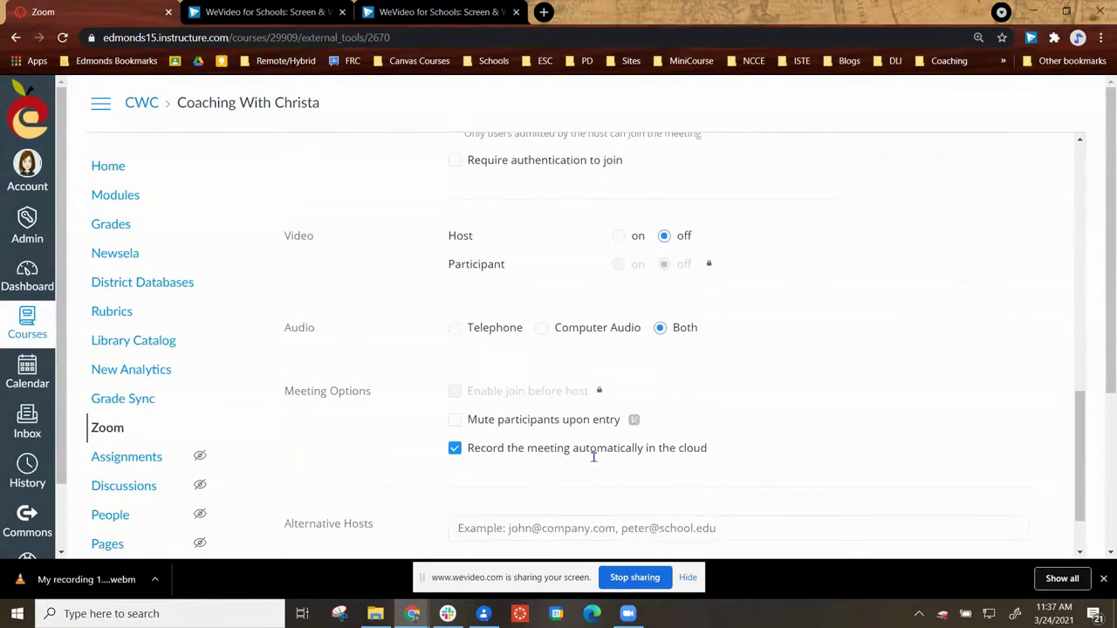
scroll(615, 452, down, 3)
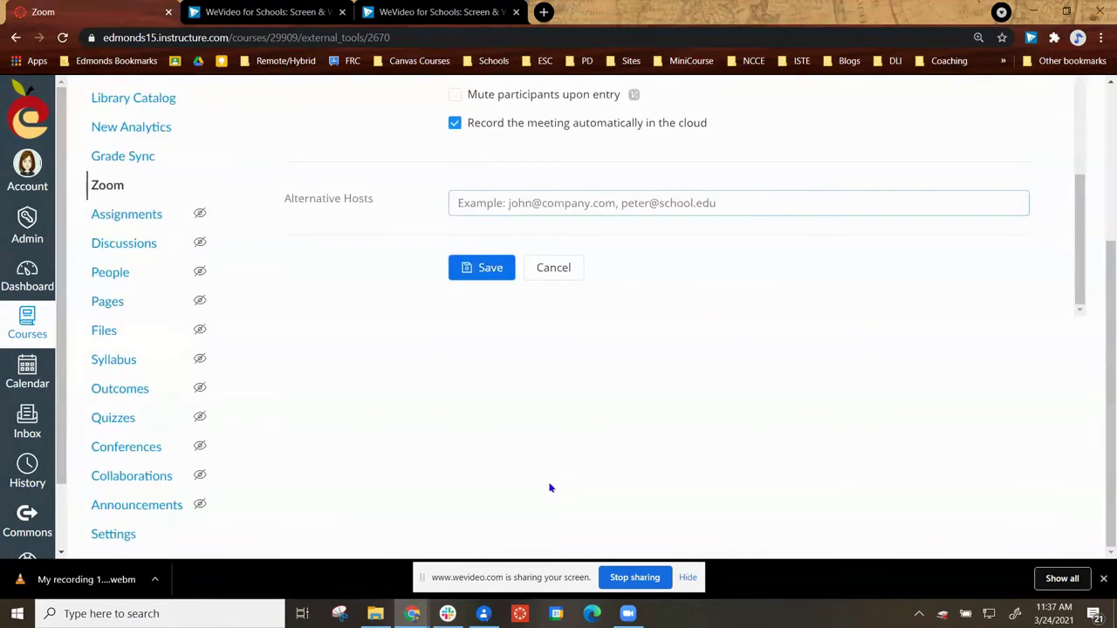
click(543, 269)
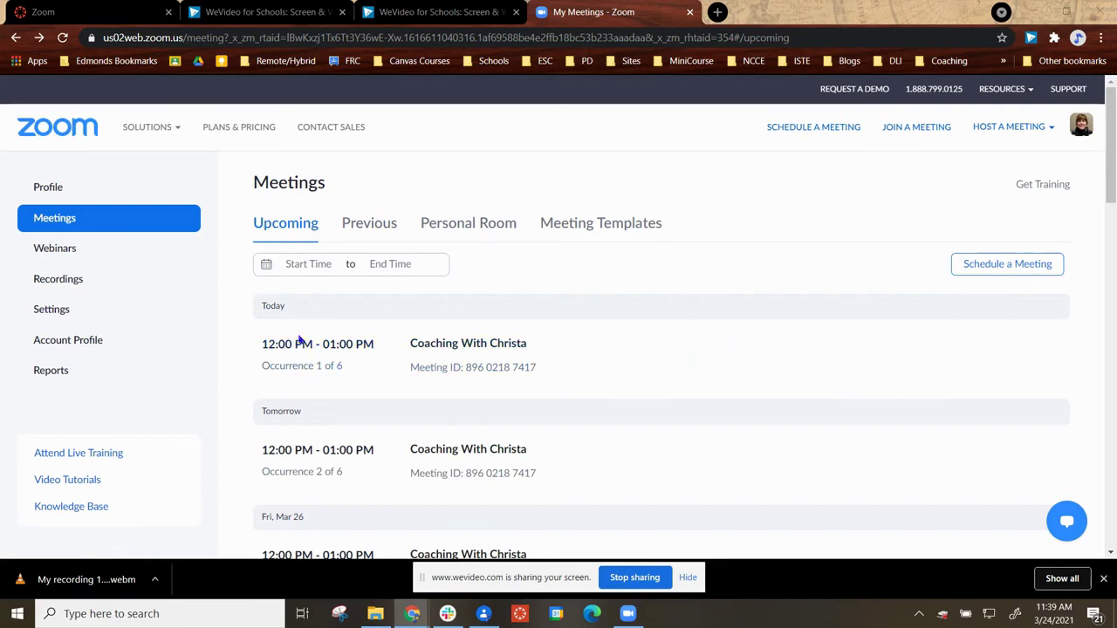
Step: Bring up the Edit option on today's coaching meeting row
mouse_move(303, 361)
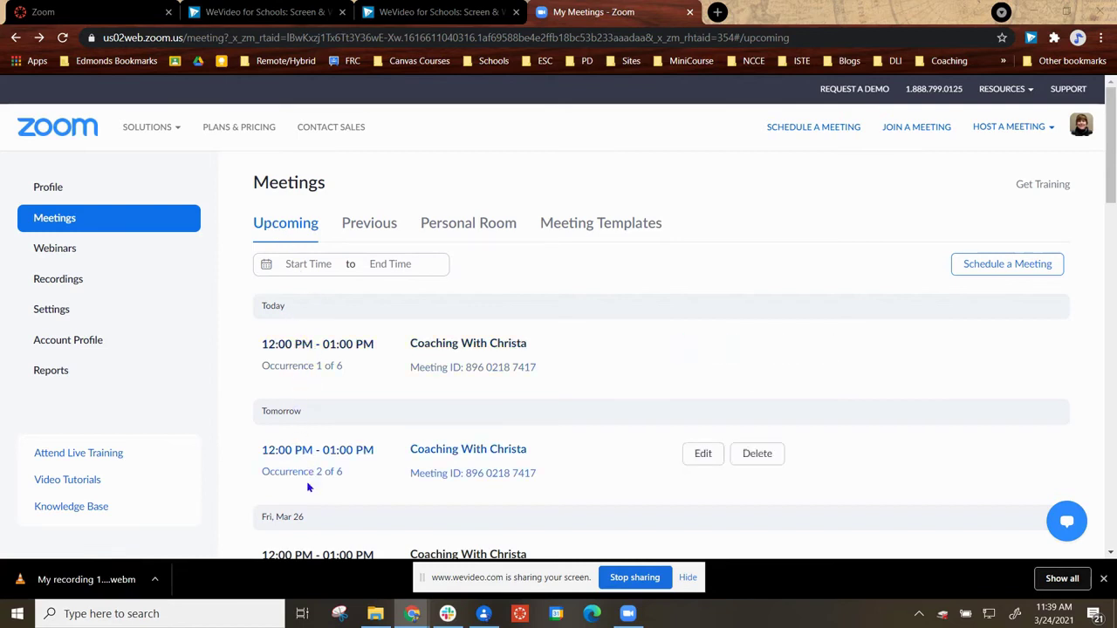
mouse_move(339, 364)
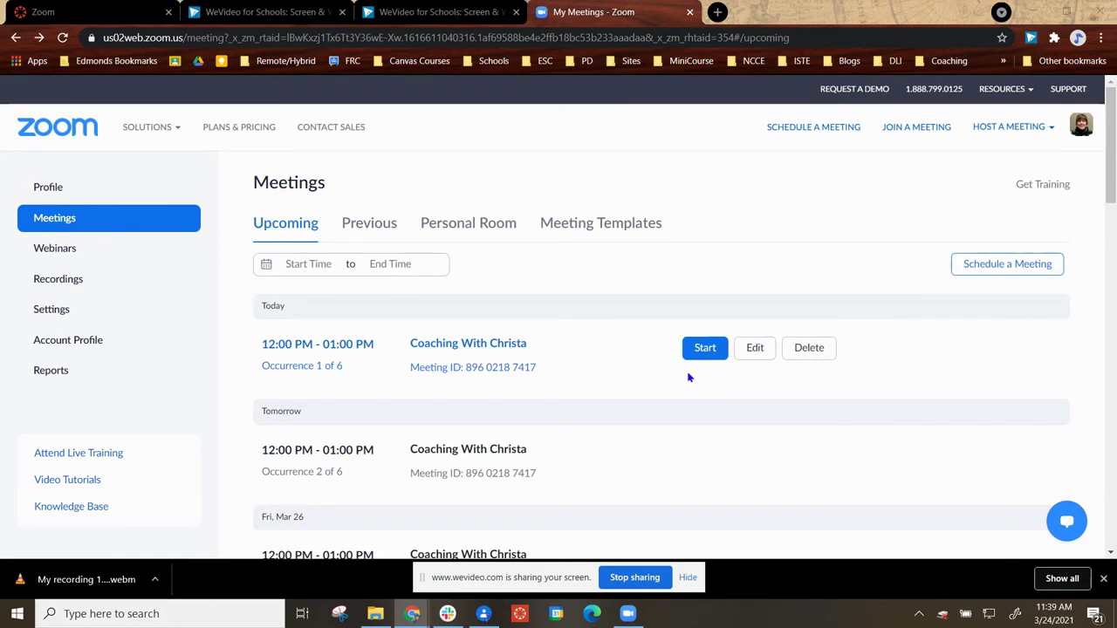
Step: Edit today's coaching meeting, applying changes to all occurrences
click(758, 349)
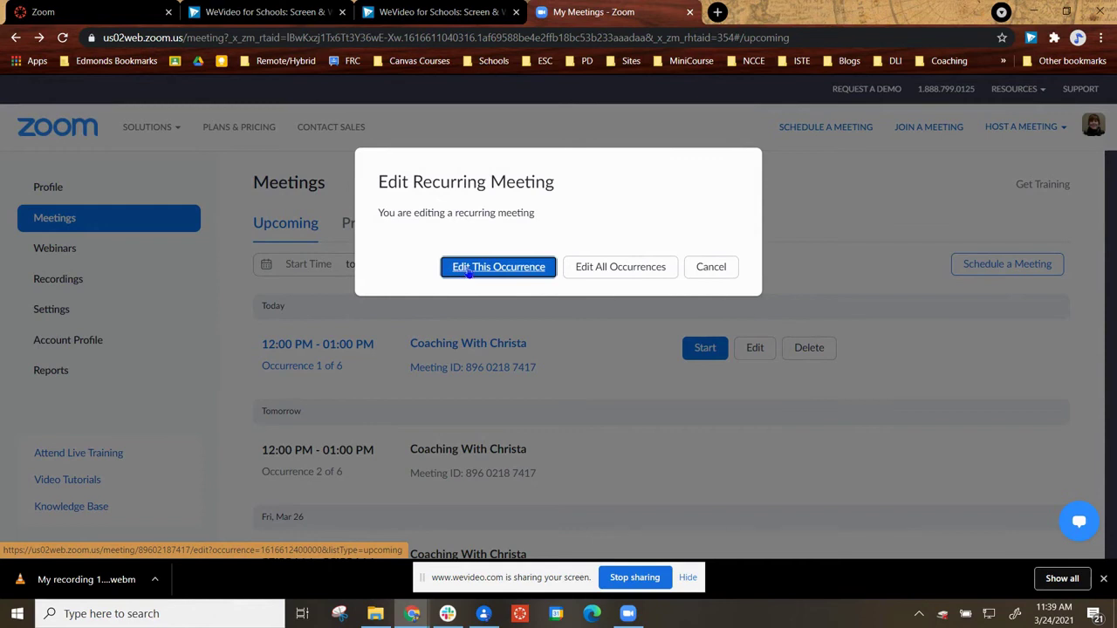
click(606, 272)
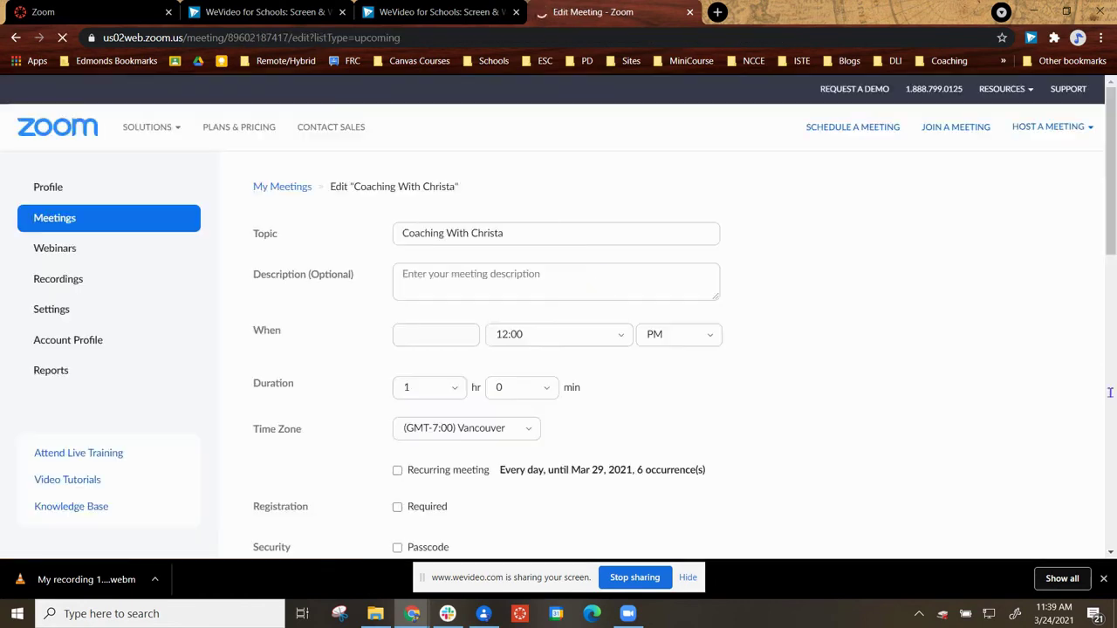
scroll(576, 227, down, 2)
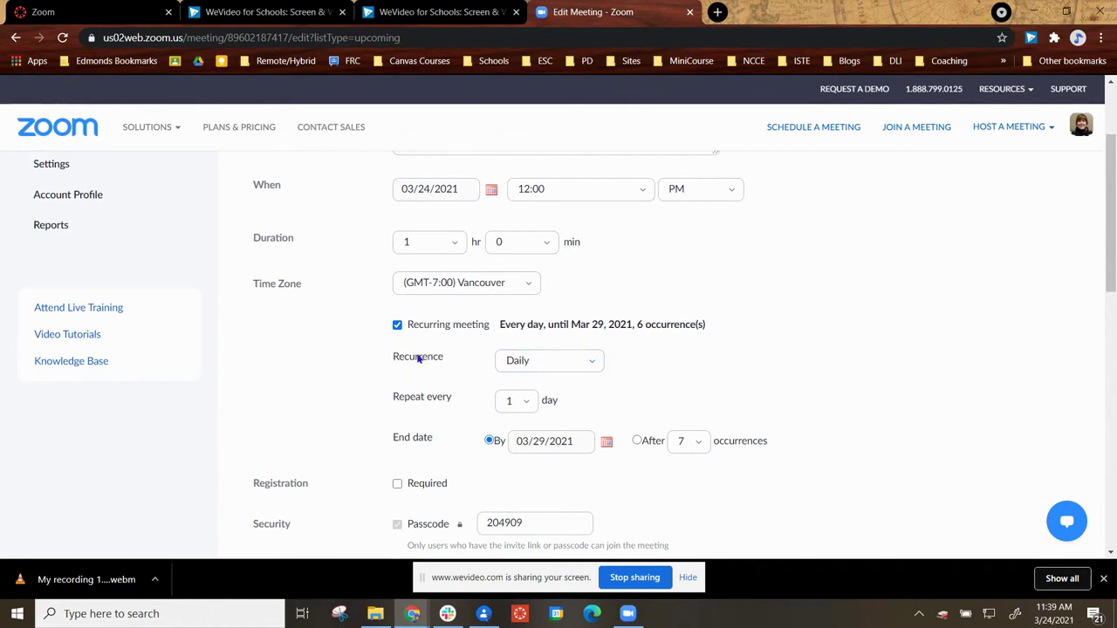
Step: Set the coaching meeting's recurrence to No Fixed Time and turn off automatic cloud recording
click(590, 364)
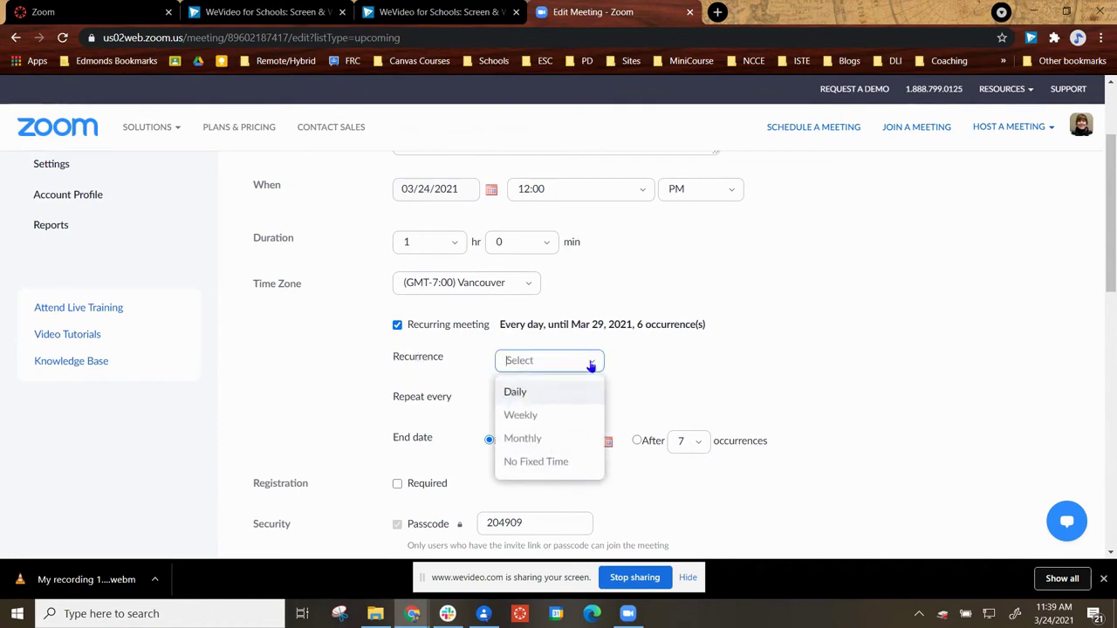
click(572, 469)
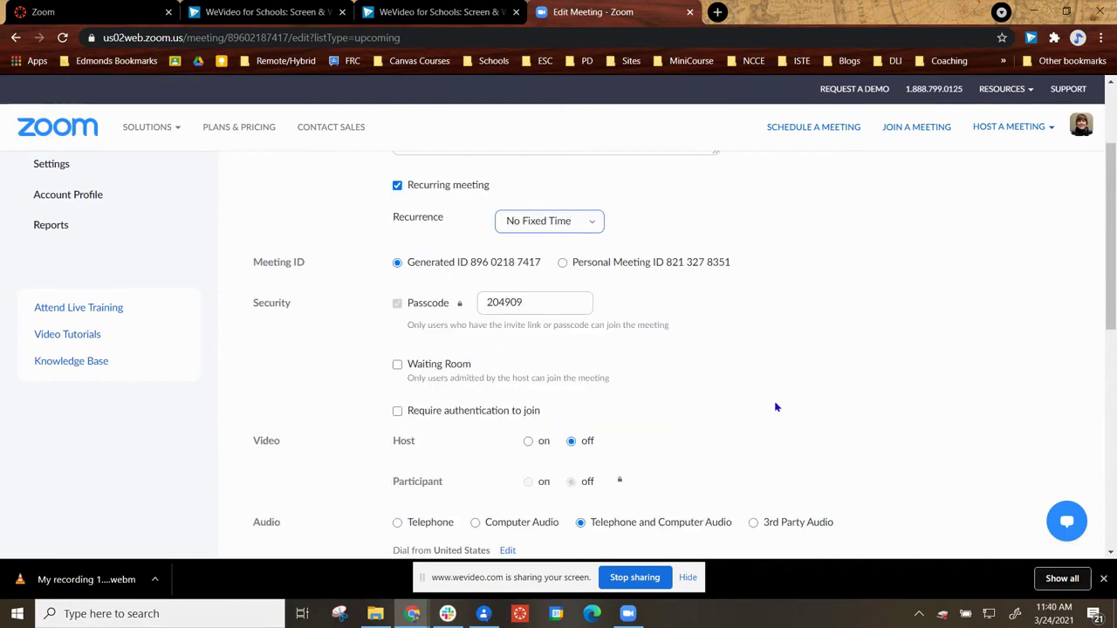
scroll(768, 421, down, 4)
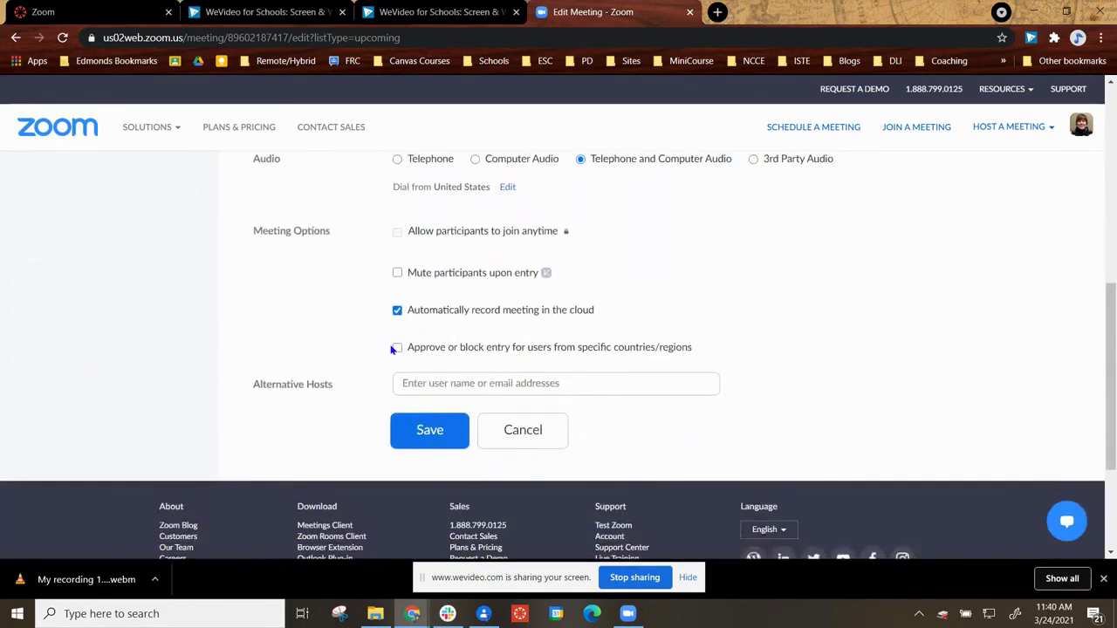
click(398, 311)
click(428, 432)
Step: Save the coaching meeting's No Fixed Time and recording changes
click(430, 432)
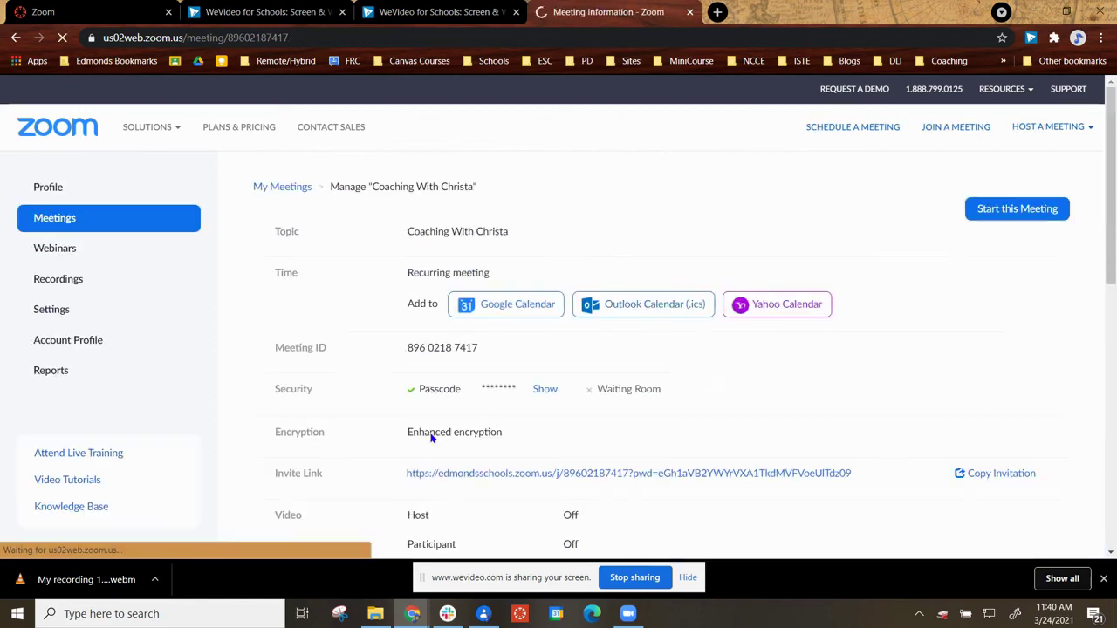
scroll(742, 412, down, 10)
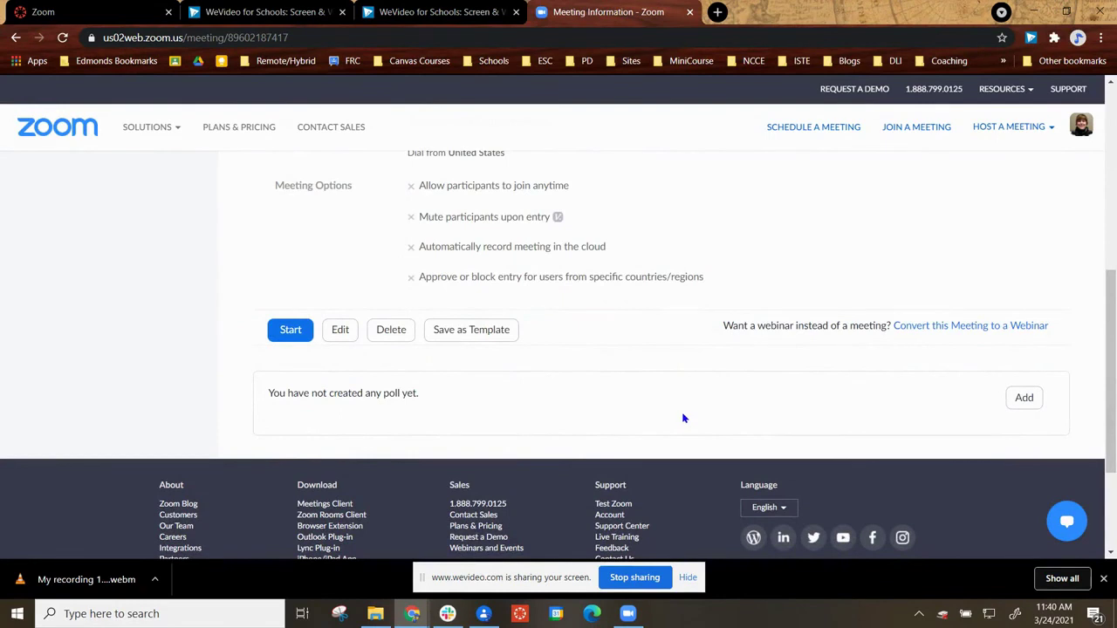
scroll(683, 418, up, 10)
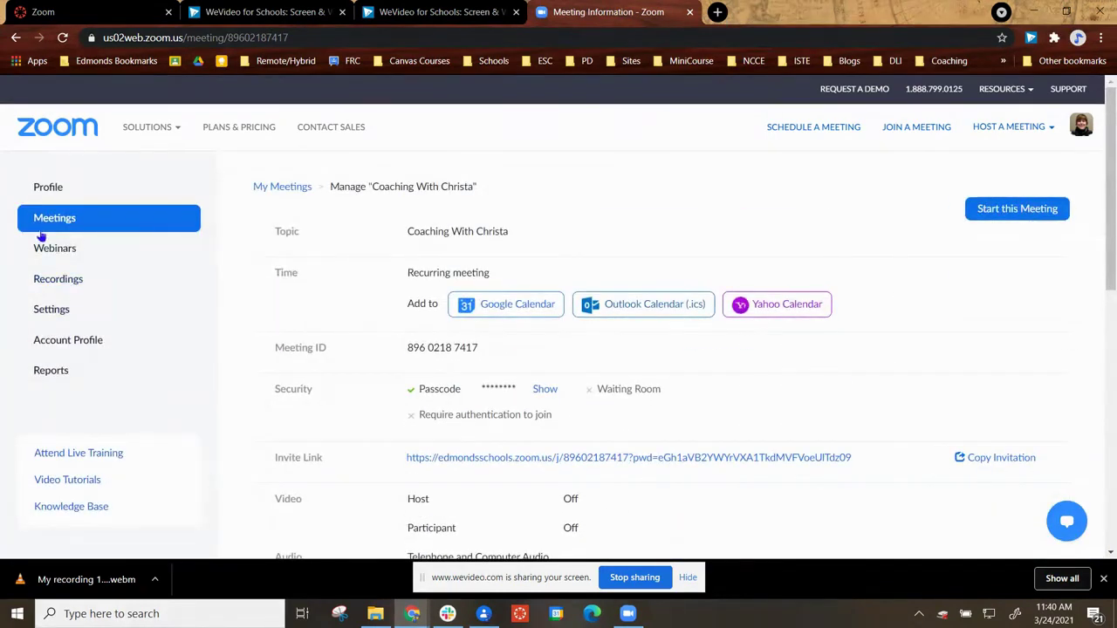
Step: Return to the Meetings list and open the coaching meeting's information page
click(38, 217)
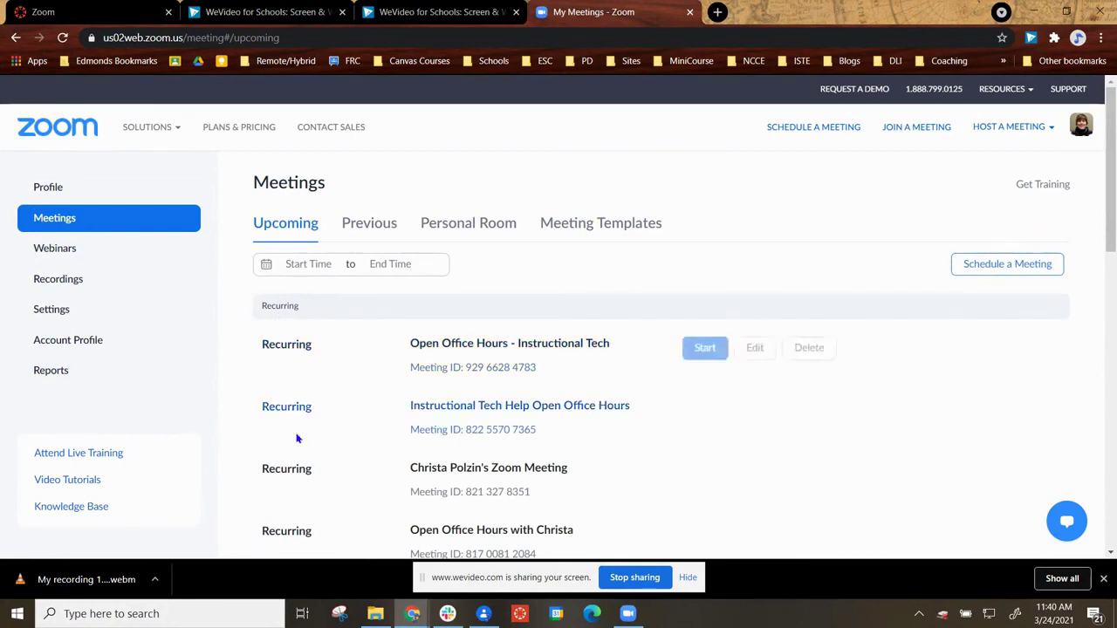
scroll(307, 497, down, 3)
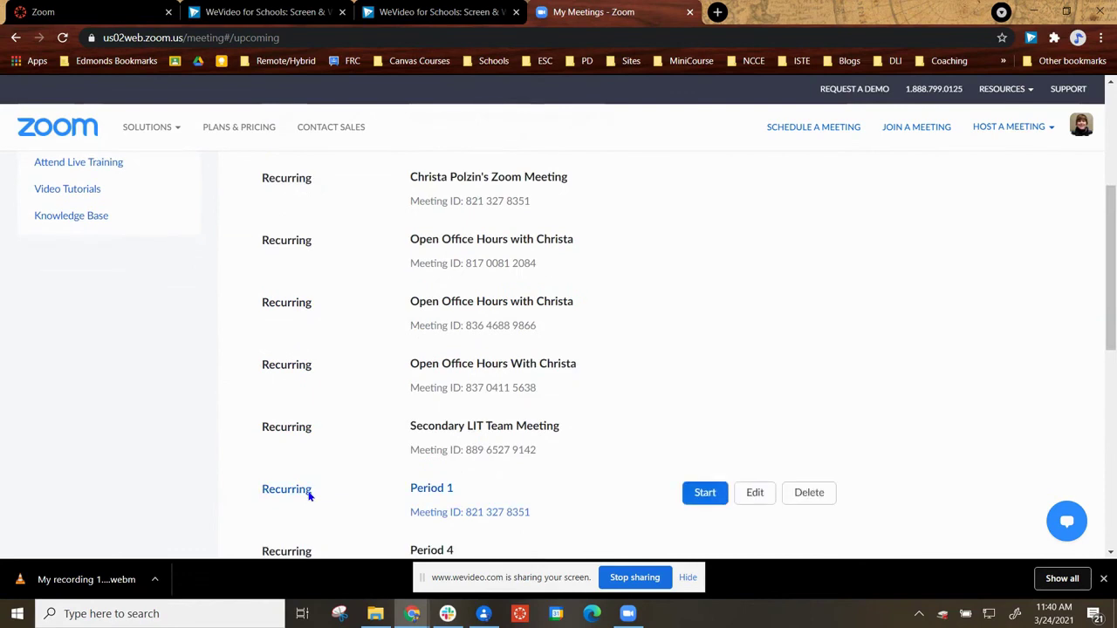
scroll(307, 494, down, 3)
mouse_move(279, 412)
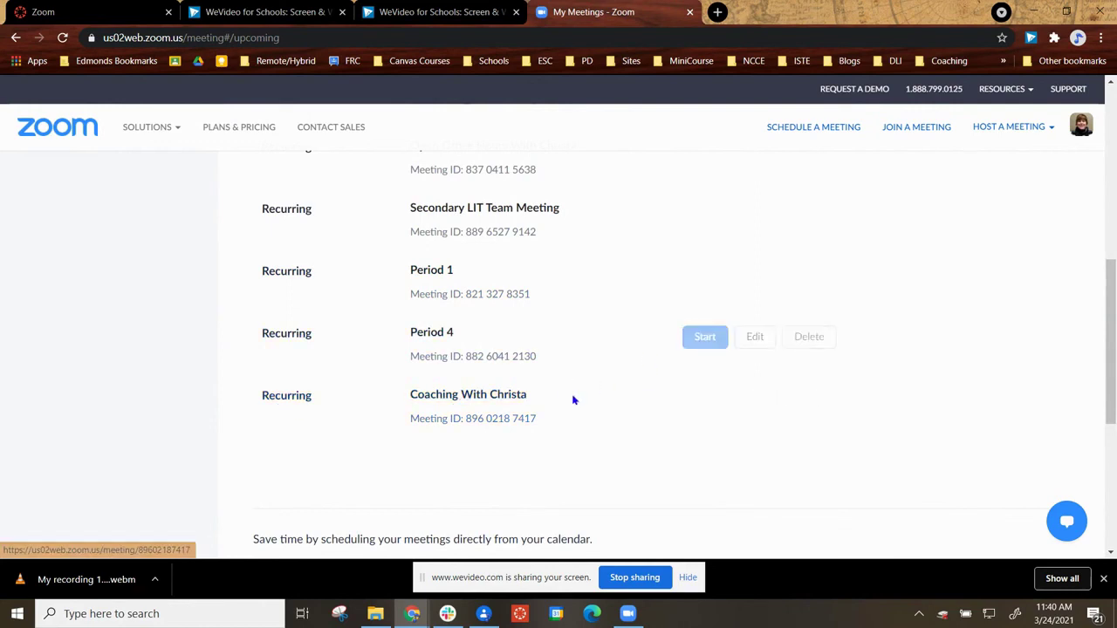
click(446, 395)
scroll(803, 342, down, 15)
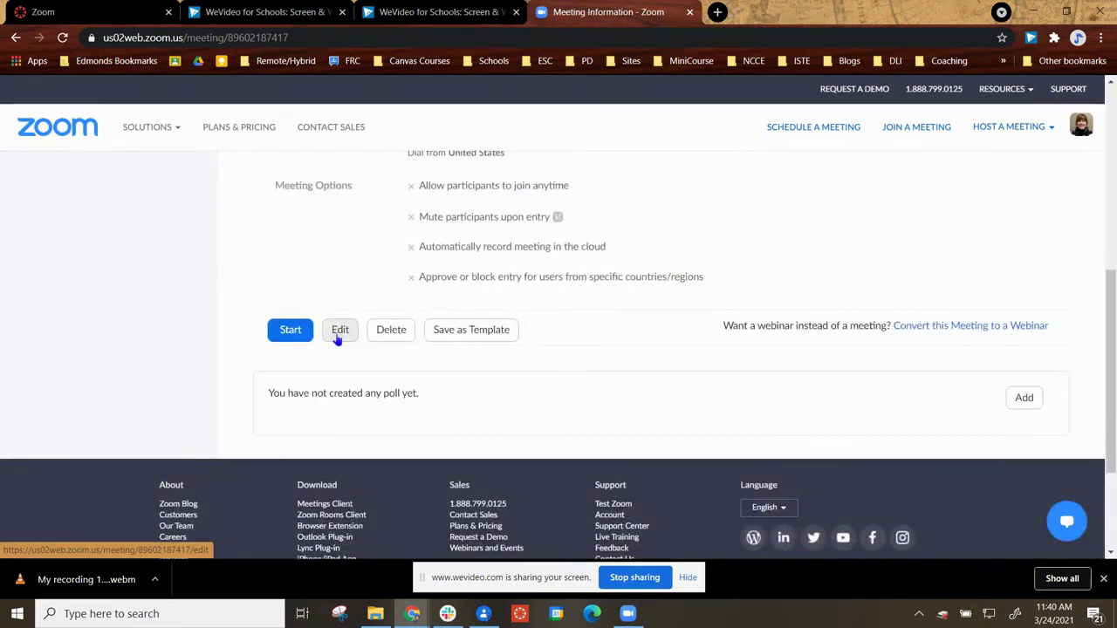